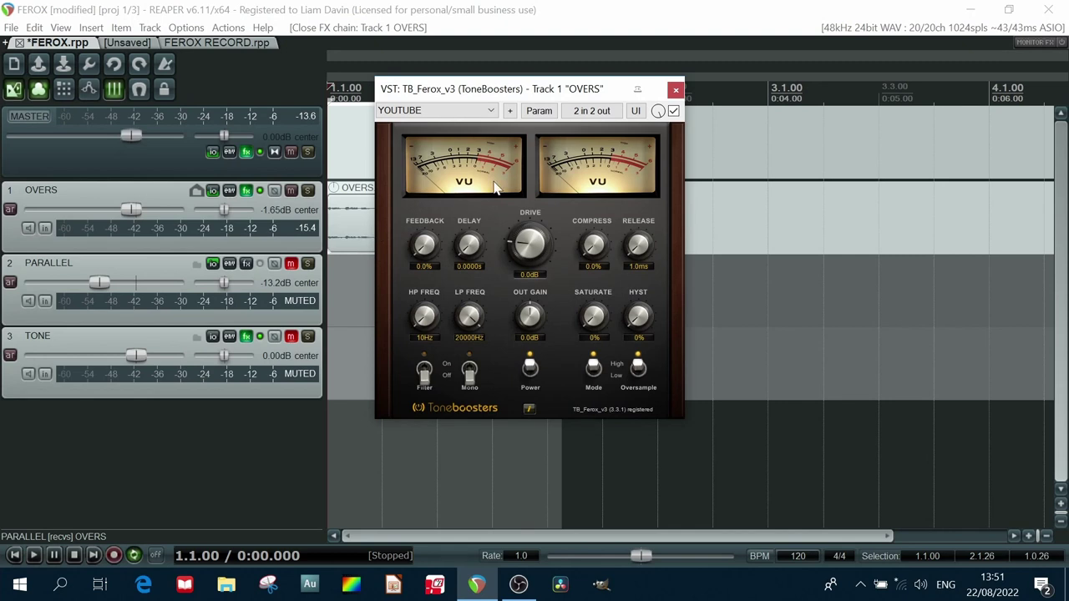
# Move the Ferox window off the OVERS audio item and try raising Drive to about 3.1dB
pyautogui.moveTo(511, 93)
pyautogui.mouseDown()
pyautogui.moveTo(725, 98)
pyautogui.moveTo(497, 102)
pyautogui.mouseUp()
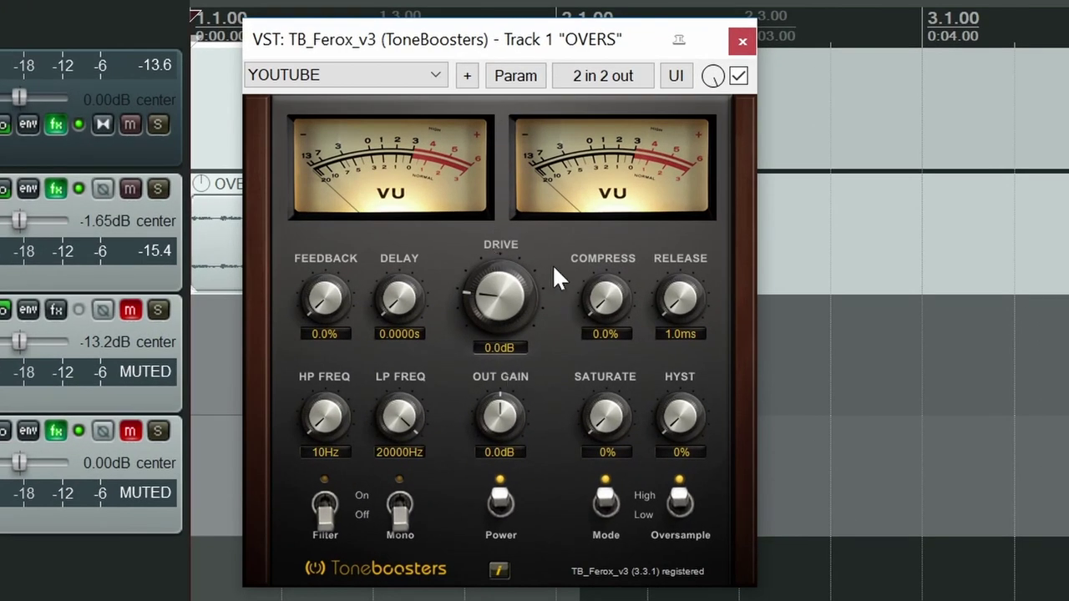
pyautogui.moveTo(509, 311)
pyautogui.mouseDown()
pyautogui.moveTo(501, 187)
pyautogui.moveTo(499, 310)
pyautogui.mouseUp()
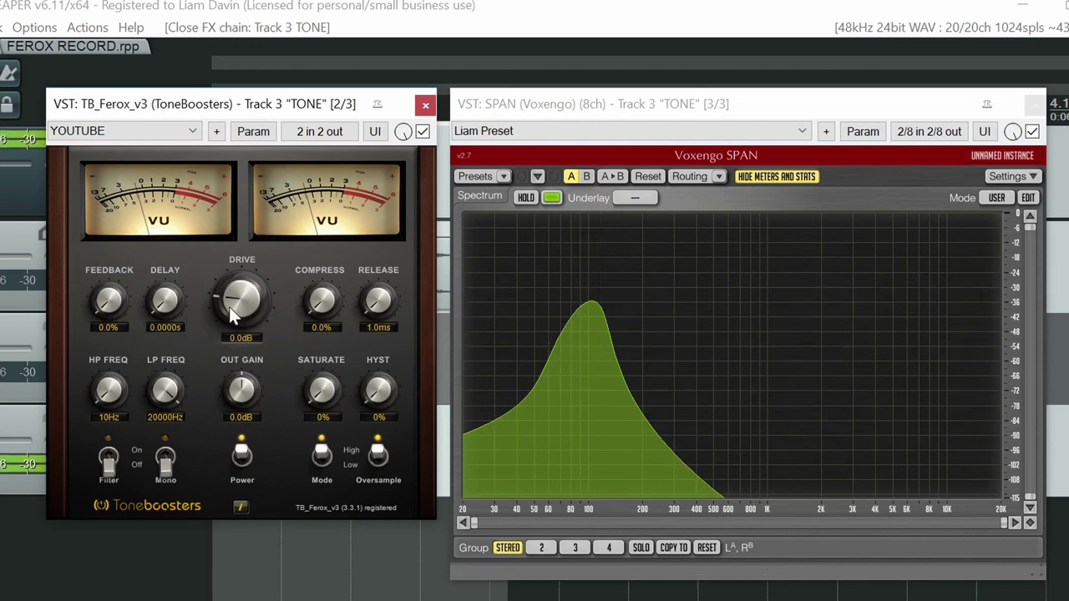
pyautogui.moveTo(229, 307); pyautogui.dragTo(208, 208)
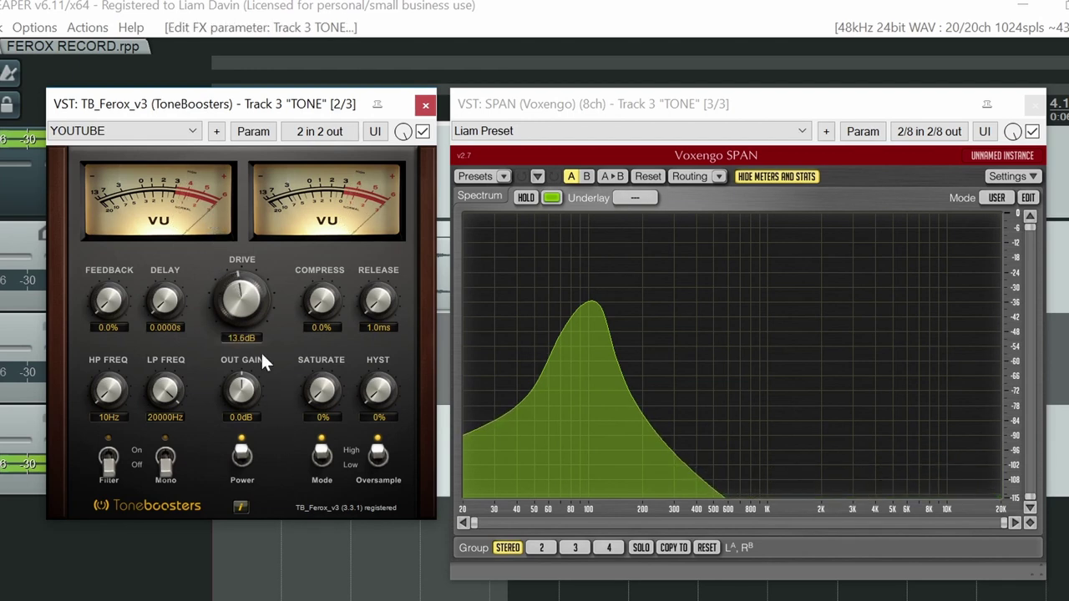
pyautogui.moveTo(244, 309); pyautogui.dragTo(210, 225)
pyautogui.moveTo(275, 305); pyautogui.dragTo(263, 296)
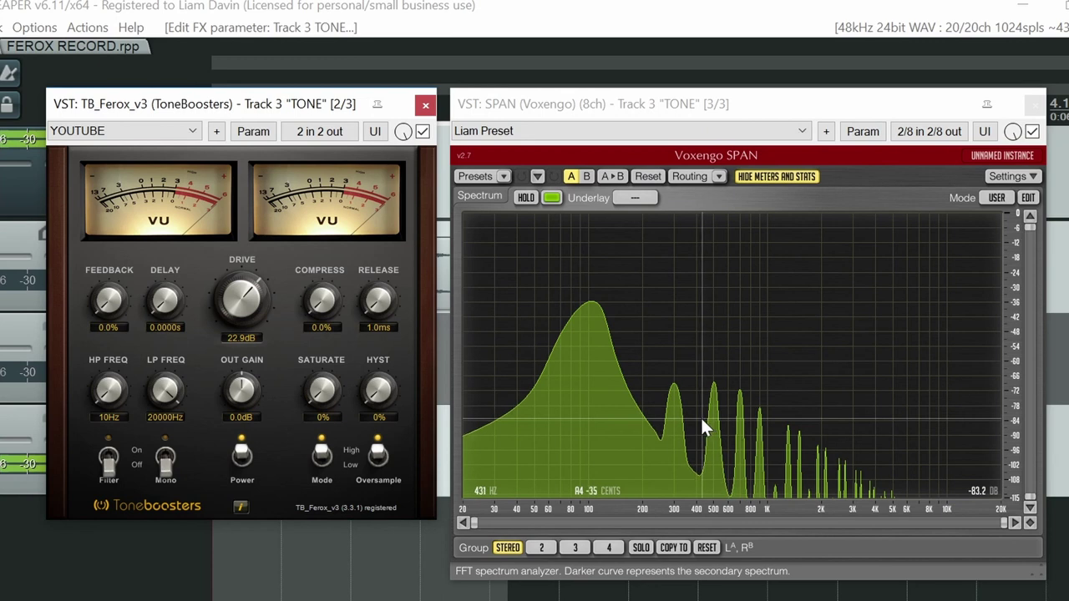
pyautogui.doubleClick(258, 306)
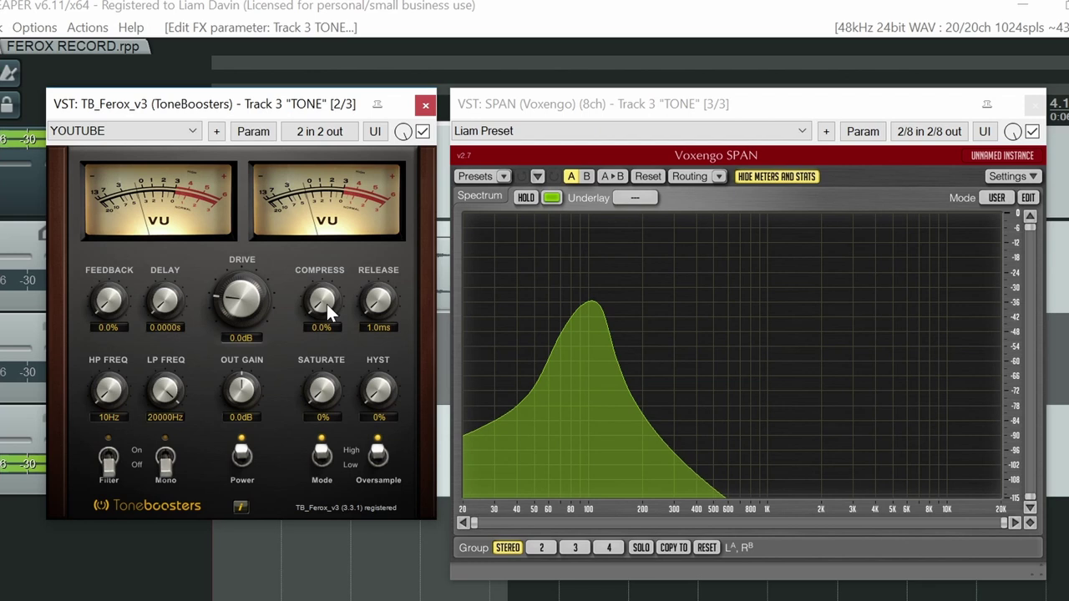
pyautogui.scroll(1, 326, 300)
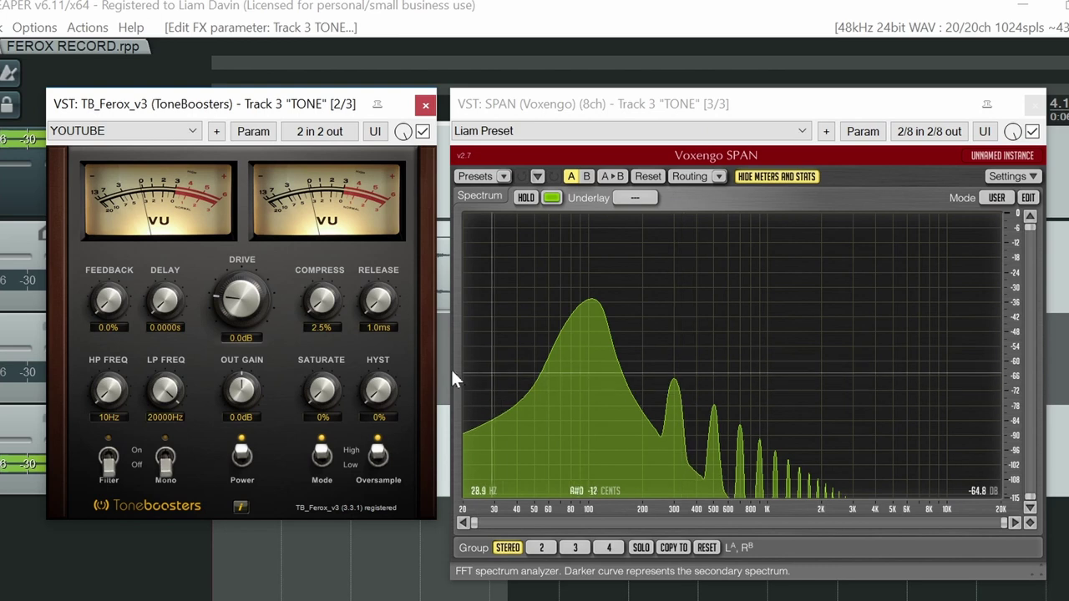
pyautogui.moveTo(324, 299); pyautogui.dragTo(329, 326)
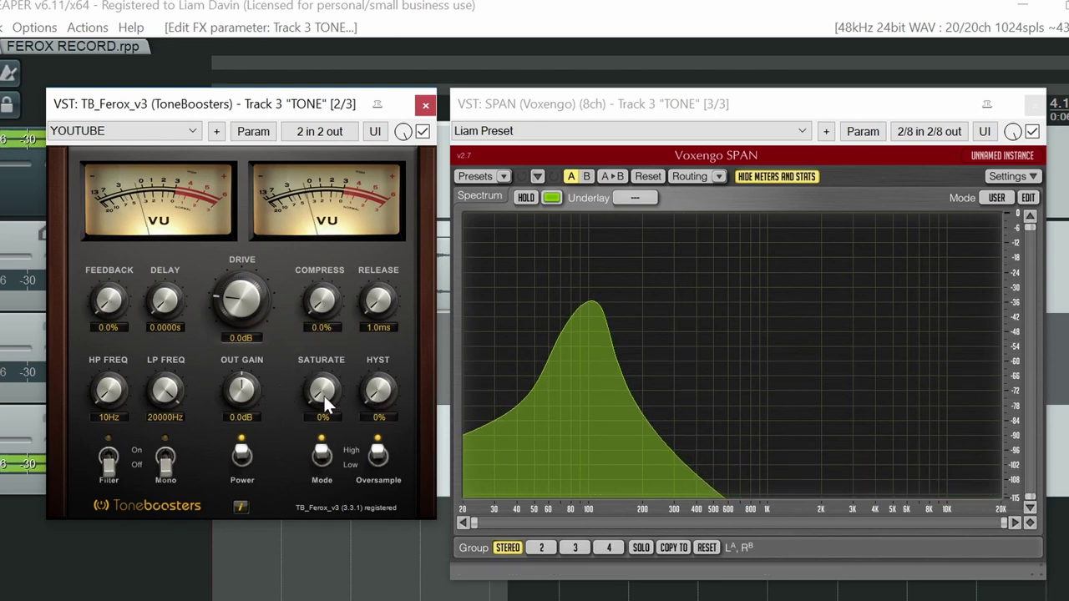
pyautogui.moveTo(327, 396); pyautogui.dragTo(302, 242)
pyautogui.moveTo(320, 397); pyautogui.dragTo(321, 229)
pyautogui.moveTo(331, 393); pyautogui.dragTo(314, 509)
pyautogui.moveTo(242, 309); pyautogui.dragTo(223, 229)
pyautogui.moveTo(327, 395); pyautogui.dragTo(273, 234)
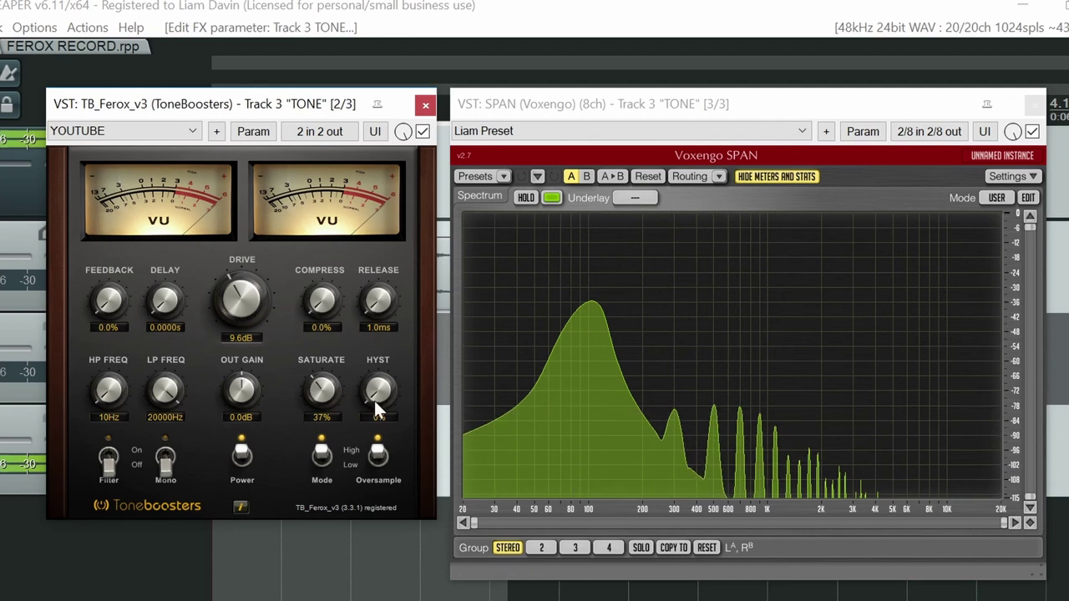
pyautogui.doubleClick(331, 400)
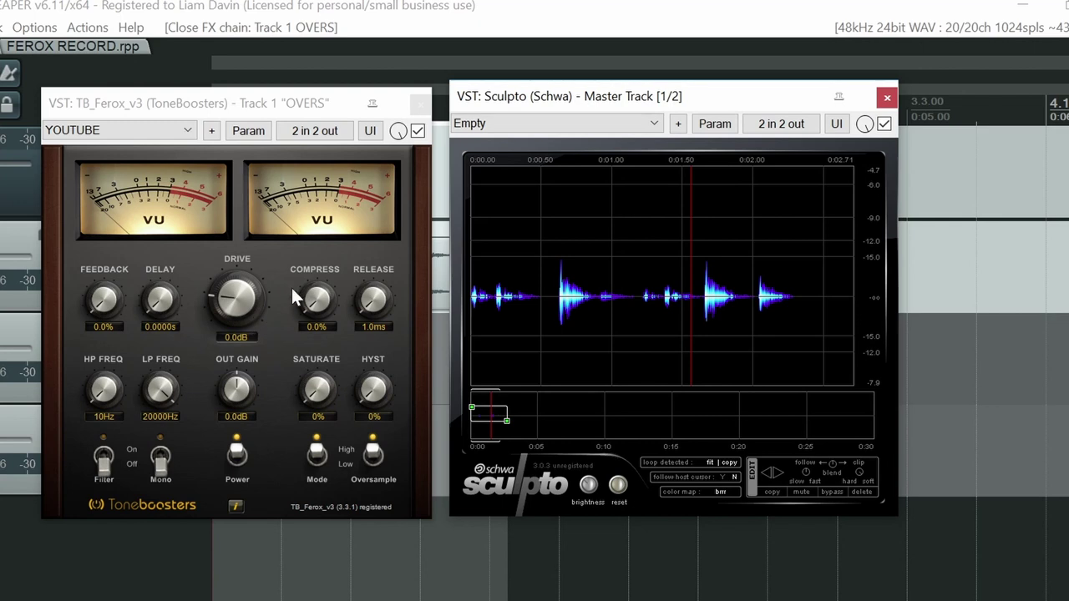
# Raise the OVERS track's Ferox Drive to 4.3dB, then reset it to 0.0dB
pyautogui.moveTo(245, 307)
pyautogui.mouseDown()
pyautogui.moveTo(236, 315)
pyautogui.moveTo(228, 242)
pyautogui.moveTo(238, 307)
pyautogui.mouseUp()
pyautogui.doubleClick(240, 307)
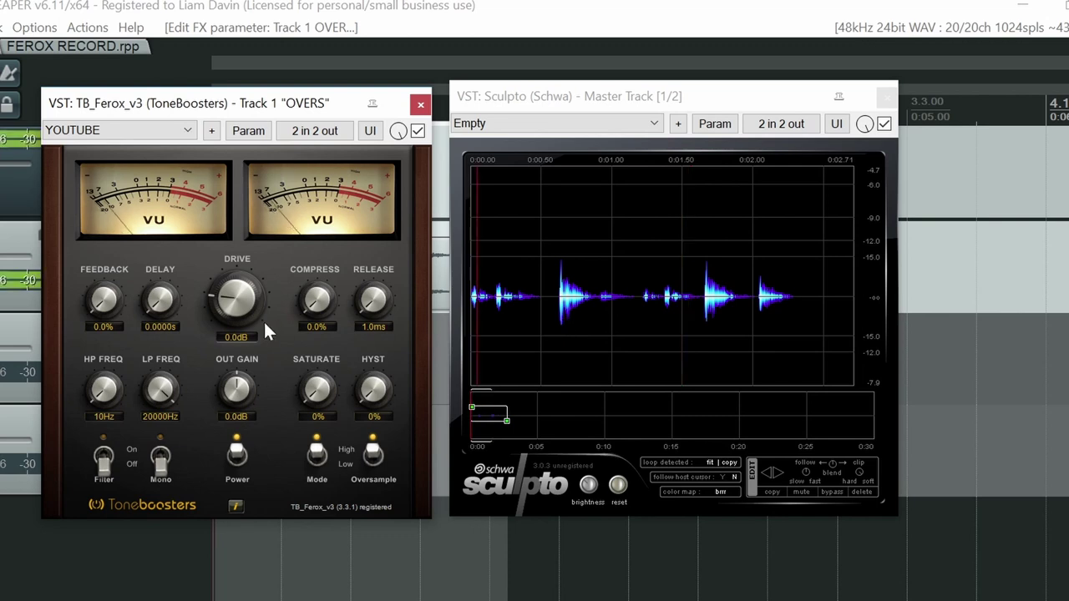
pyautogui.moveTo(245, 301); pyautogui.dragTo(226, 239)
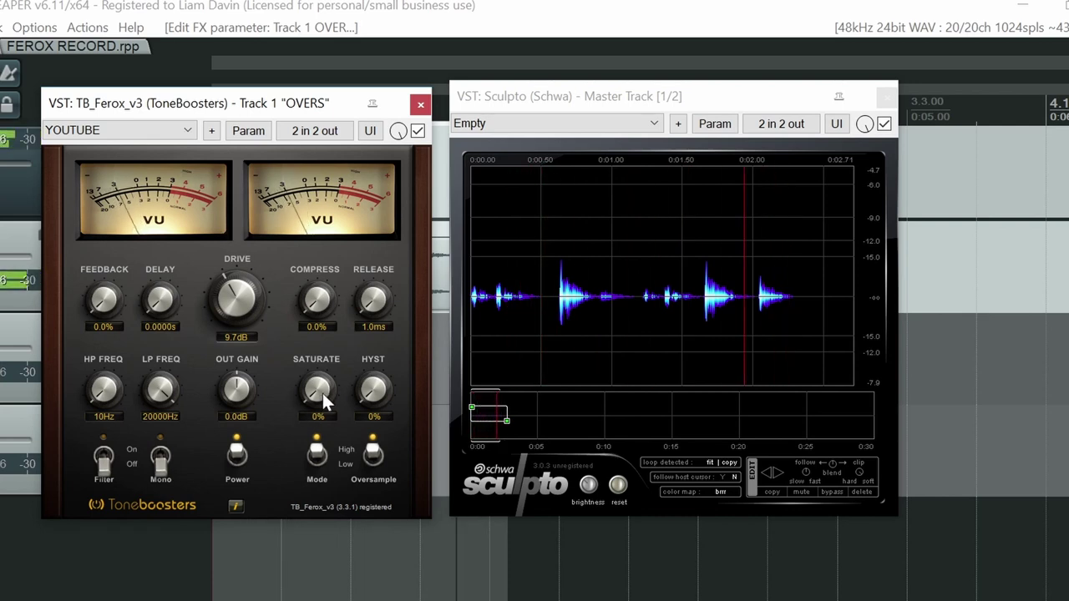
pyautogui.moveTo(322, 394); pyautogui.dragTo(287, 249)
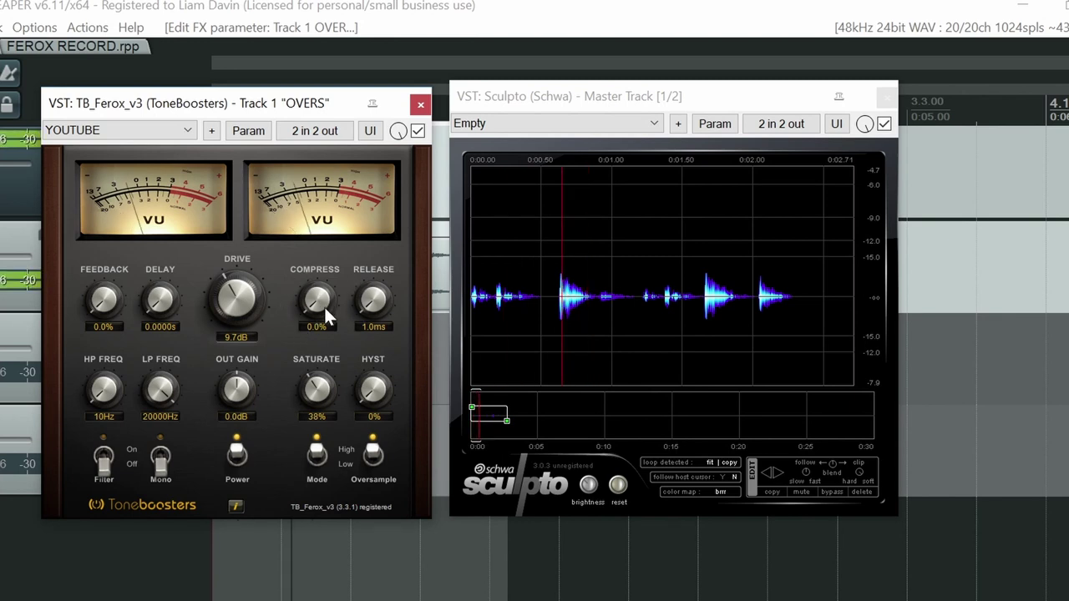
pyautogui.moveTo(323, 305); pyautogui.dragTo(300, 195)
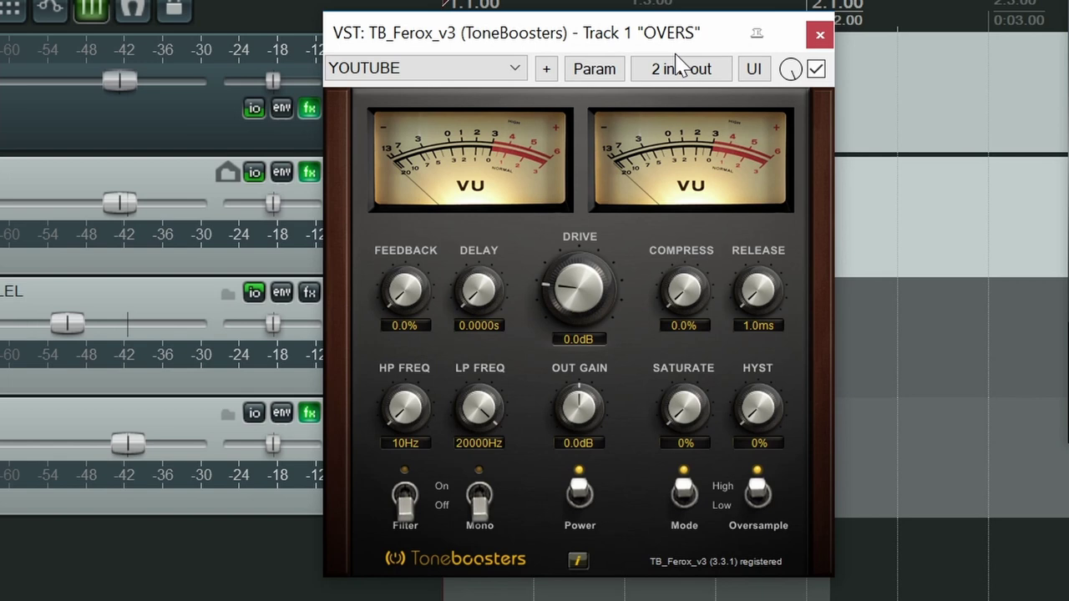
# Play the drum loop while setting Ferox Drive to 10.6dB and Saturate to 36%
pyautogui.press('space')
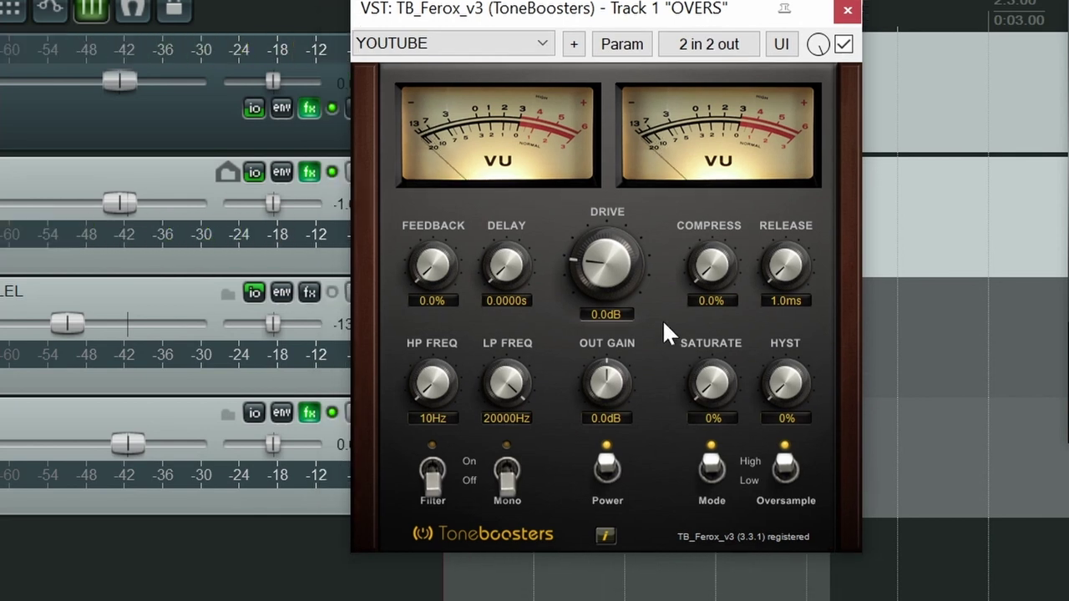
pyautogui.moveTo(610, 269); pyautogui.dragTo(603, 187)
pyautogui.press('space')
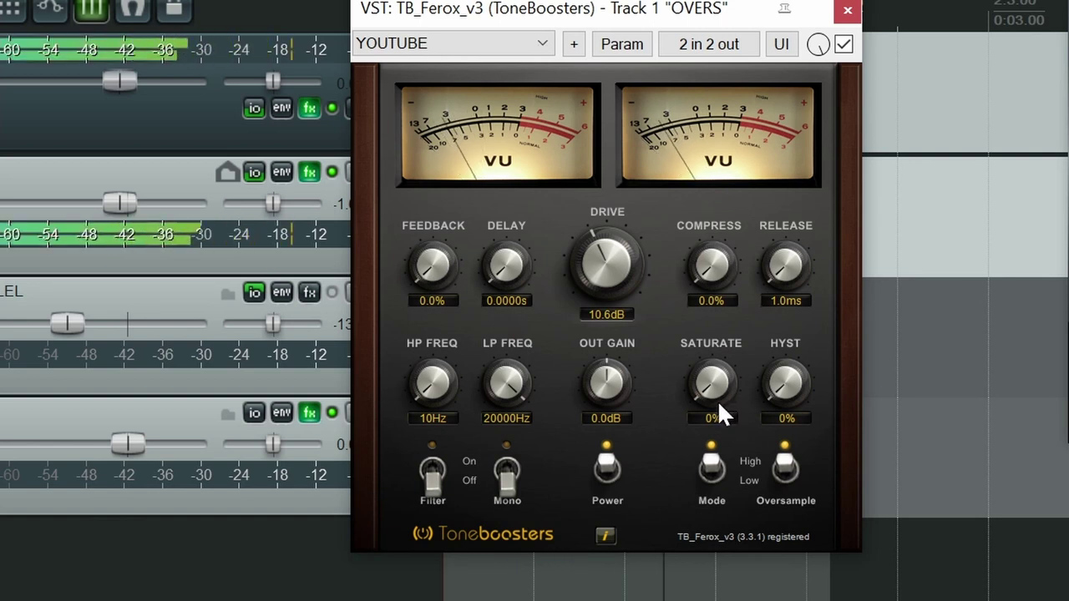
pyautogui.moveTo(709, 398); pyautogui.dragTo(677, 221)
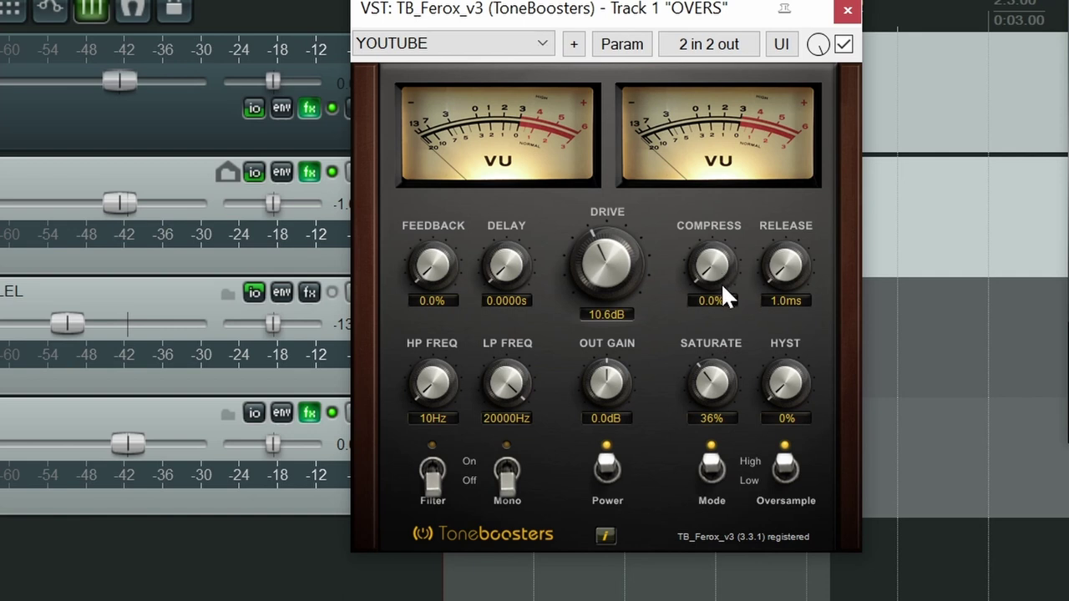
pyautogui.press('space')
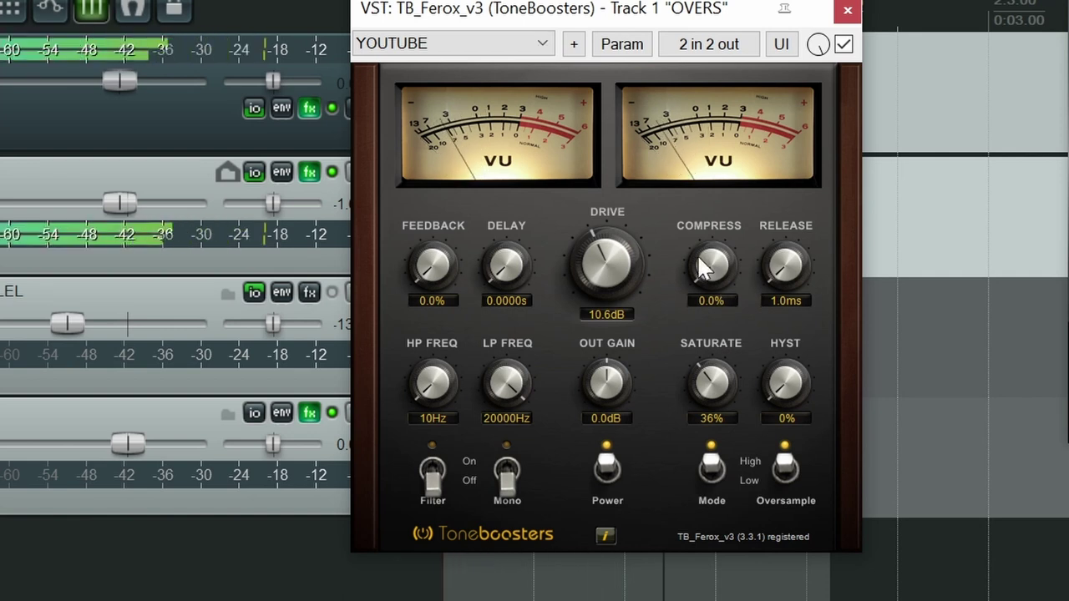
# Raise Ferox's Compress on the OVERS track to 8.2%
pyautogui.moveTo(696, 254); pyautogui.dragTo(693, 220)
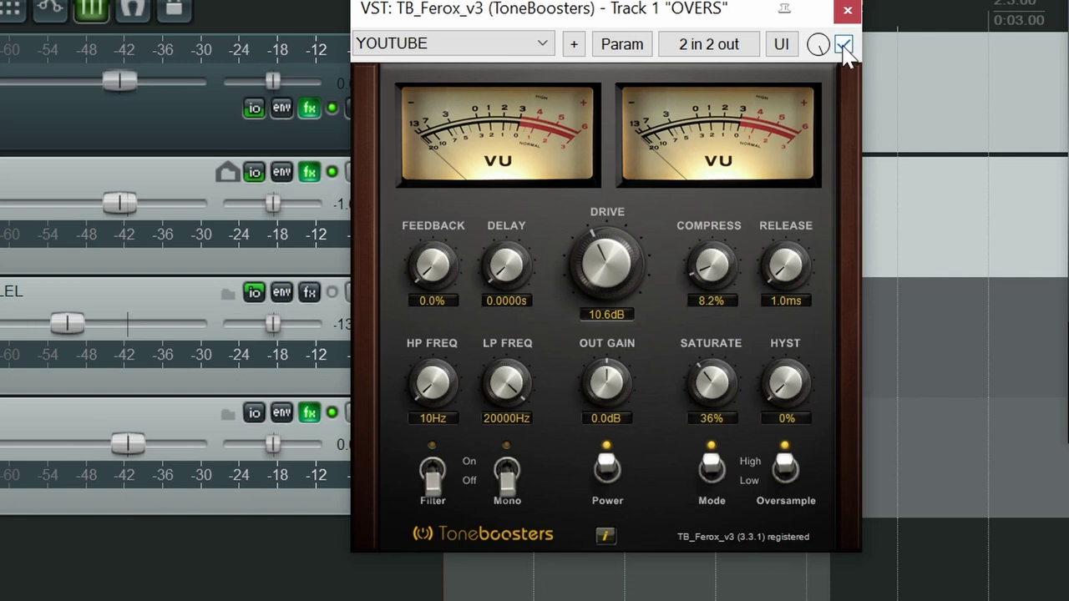
# Play the loop and A/B Ferox on OVERS by toggling bypass twice, leaving it active
pyautogui.press('space')
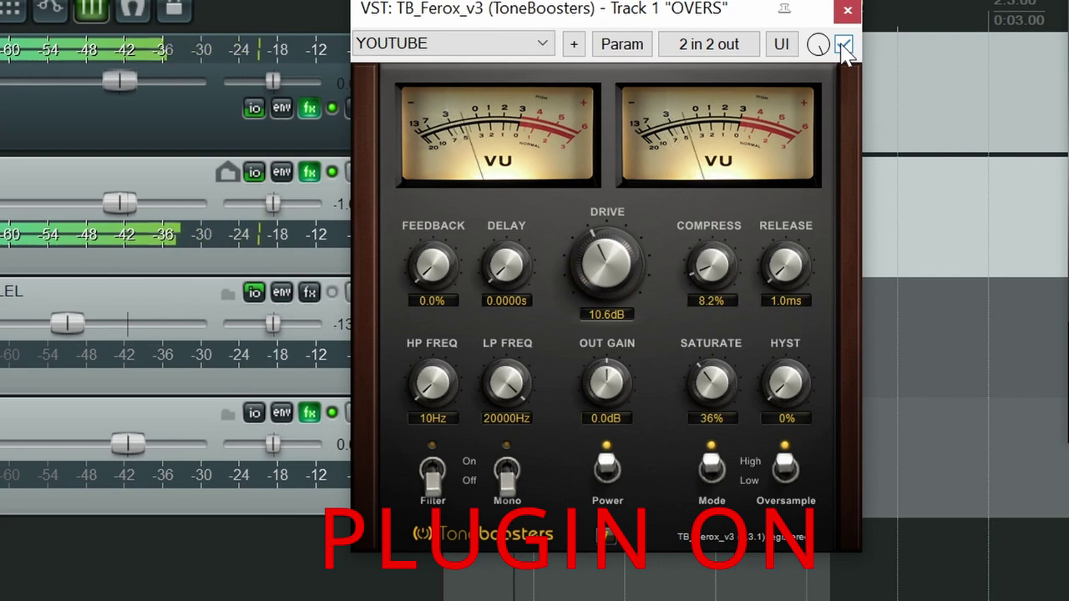
pyautogui.click(844, 46)
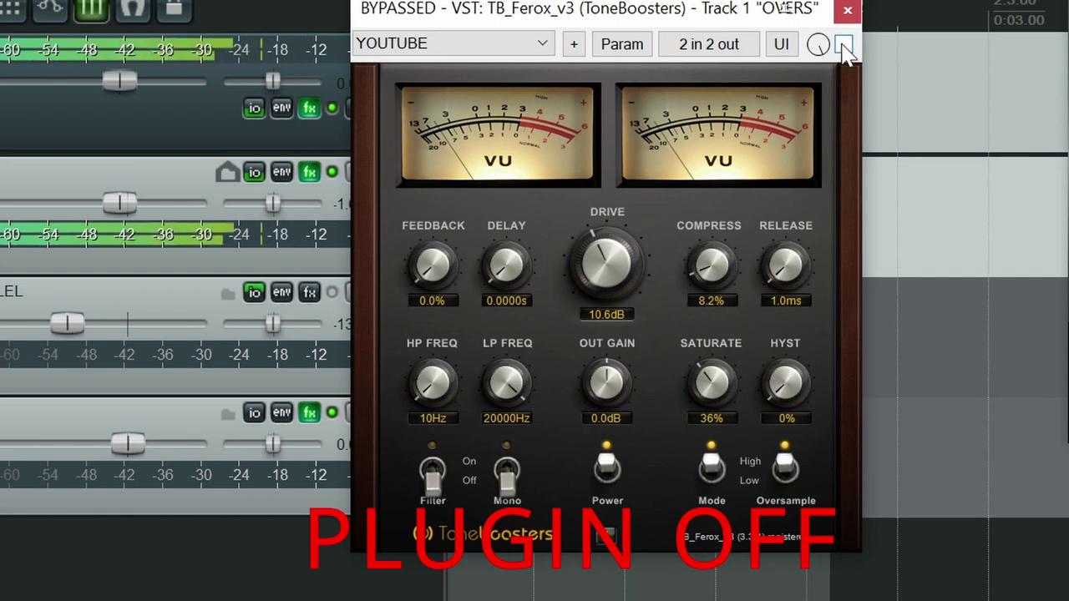
pyautogui.click(844, 45)
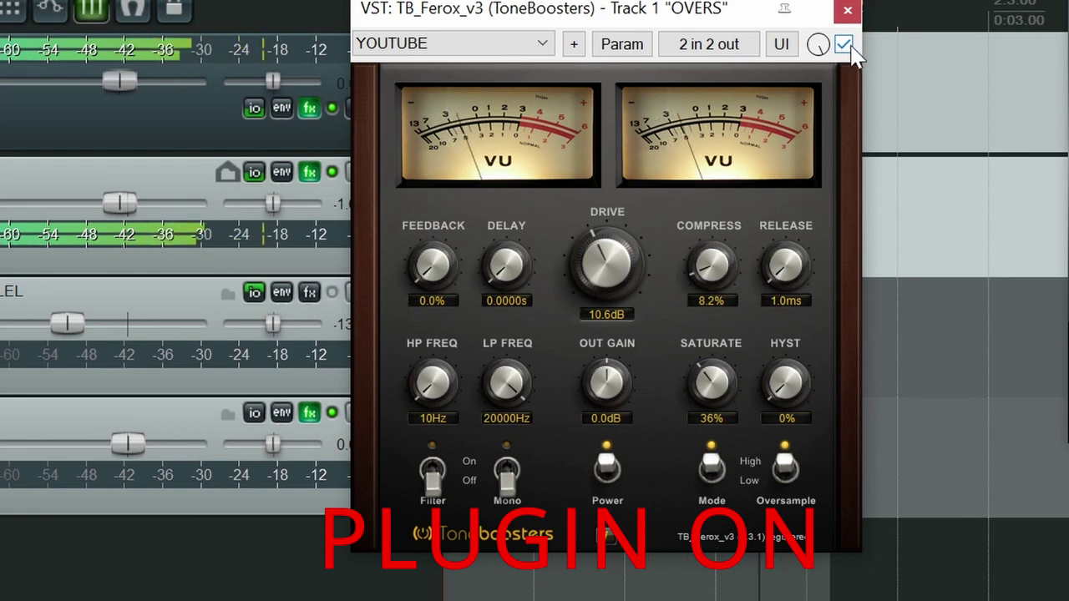
pyautogui.click(845, 46)
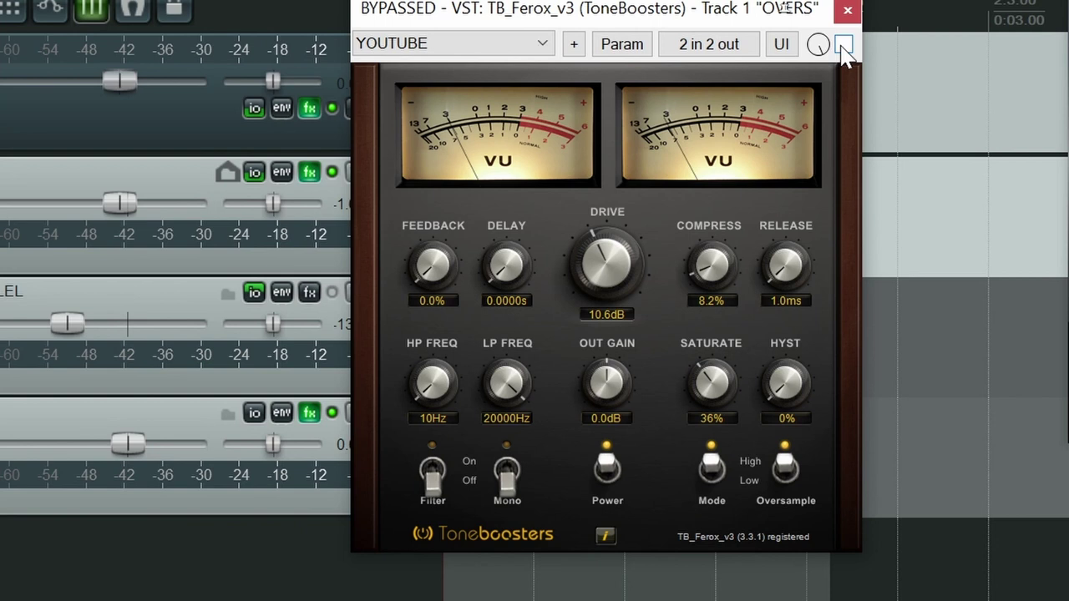
pyautogui.click(845, 46)
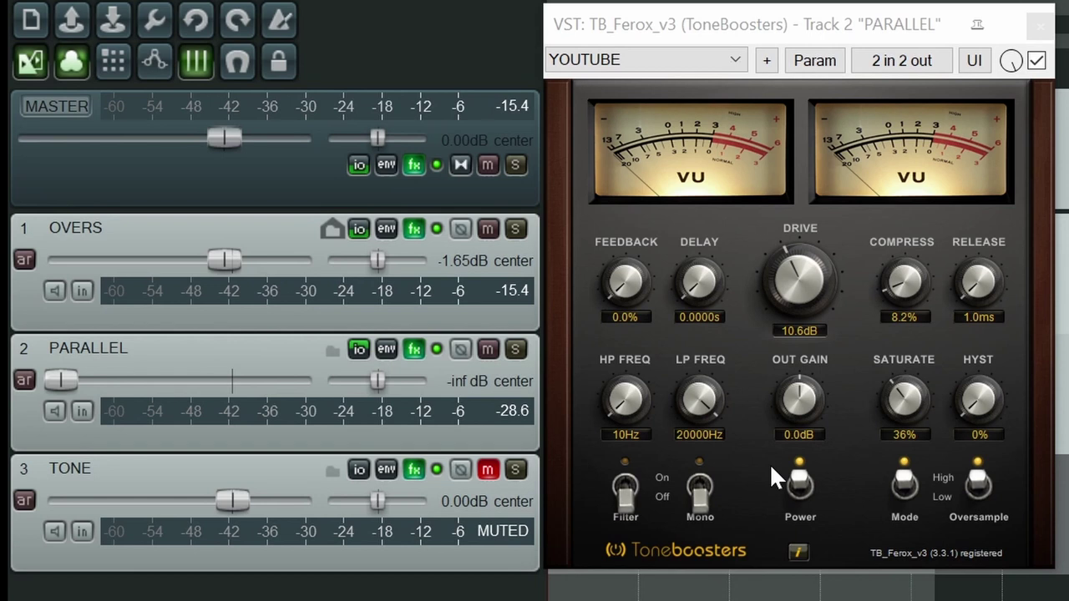
# Bypass all effects on the OVERS track so its FX button turns red
pyautogui.moveTo(355, 233)
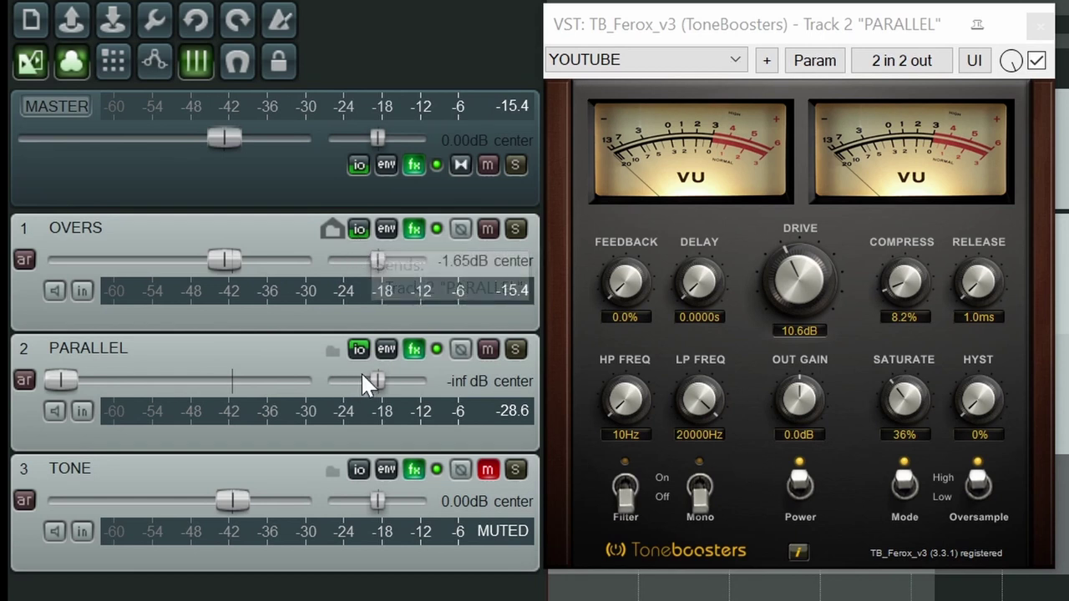
pyautogui.click(436, 229)
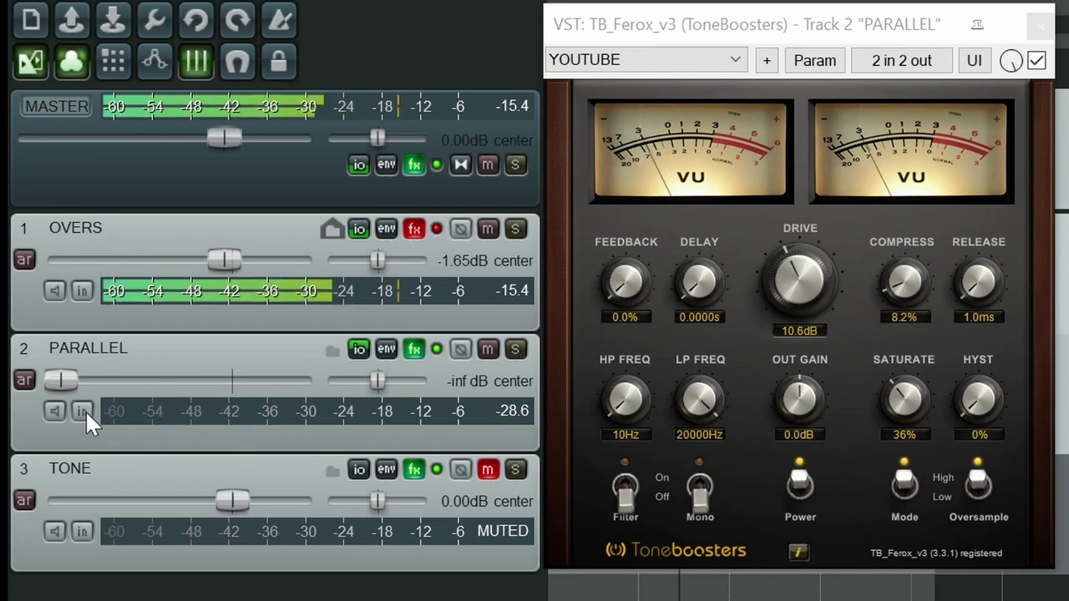
# Set the PARALLEL fader to -14.1dB, A/B it with mute, leave it unmuted, and stop playback
pyautogui.moveTo(63, 381); pyautogui.dragTo(178, 380)
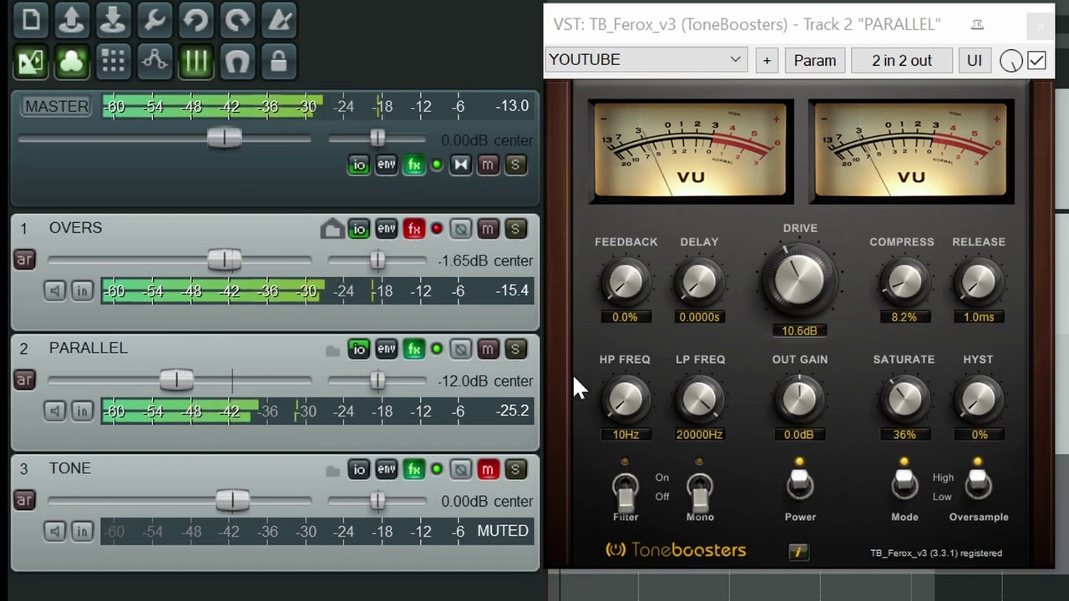
pyautogui.click(491, 351)
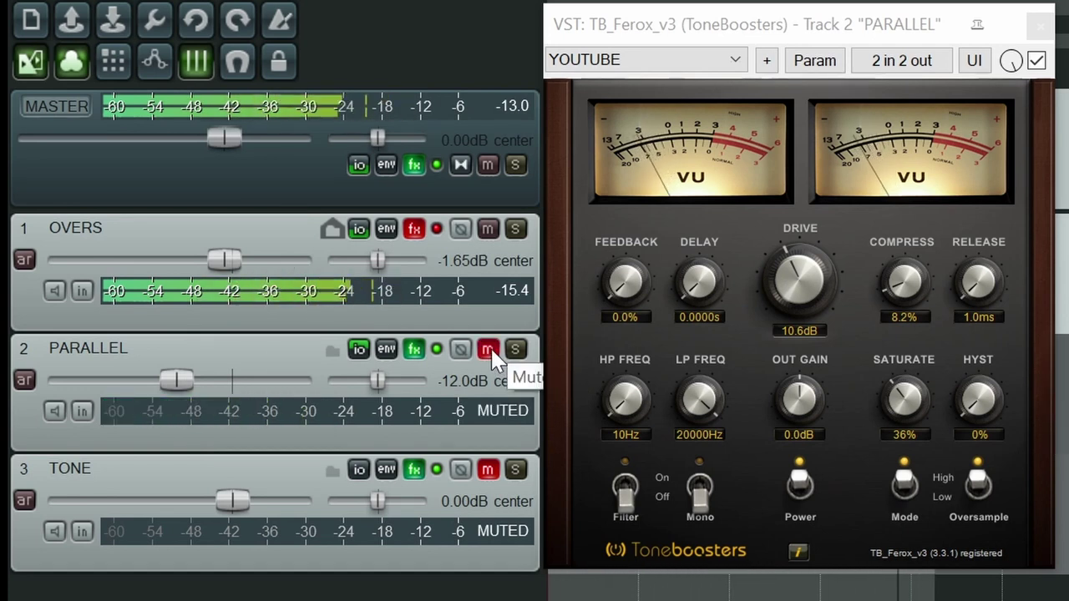
pyautogui.moveTo(168, 384); pyautogui.dragTo(159, 384)
pyautogui.click(489, 349)
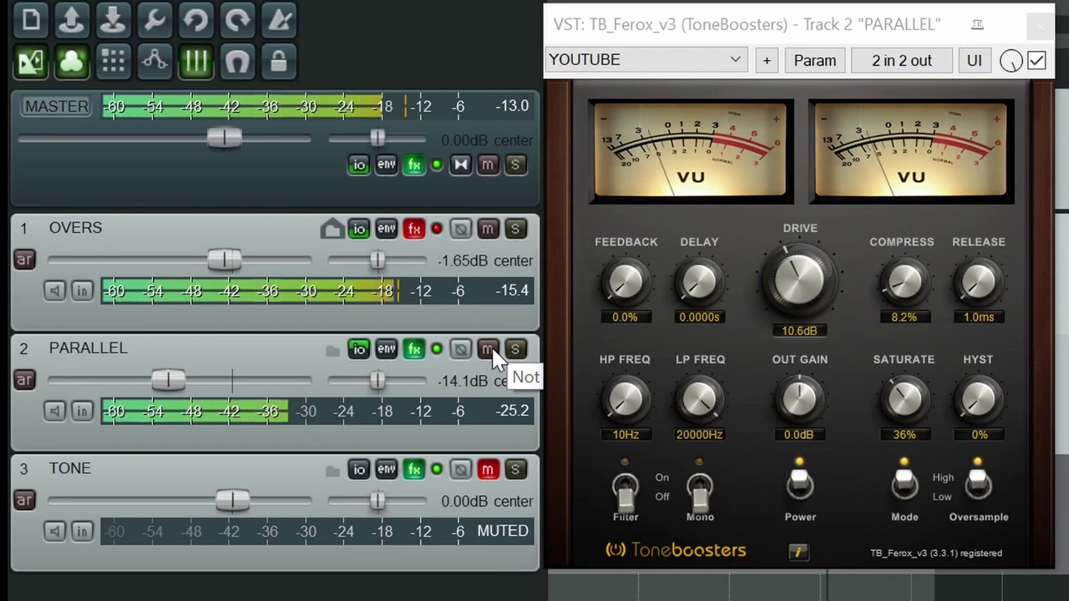
pyautogui.click(488, 349)
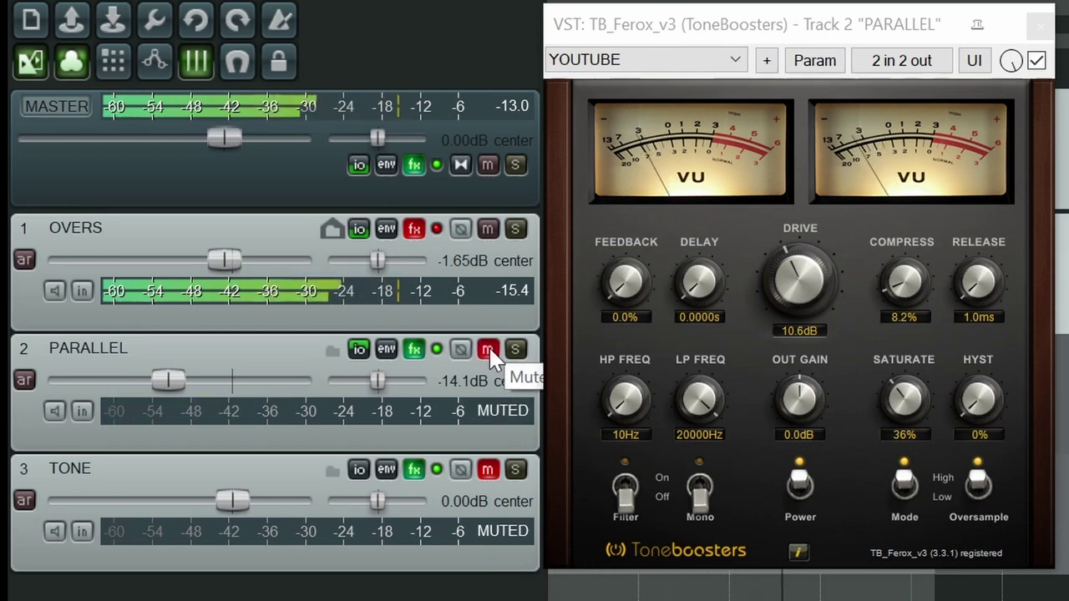
pyautogui.click(488, 349)
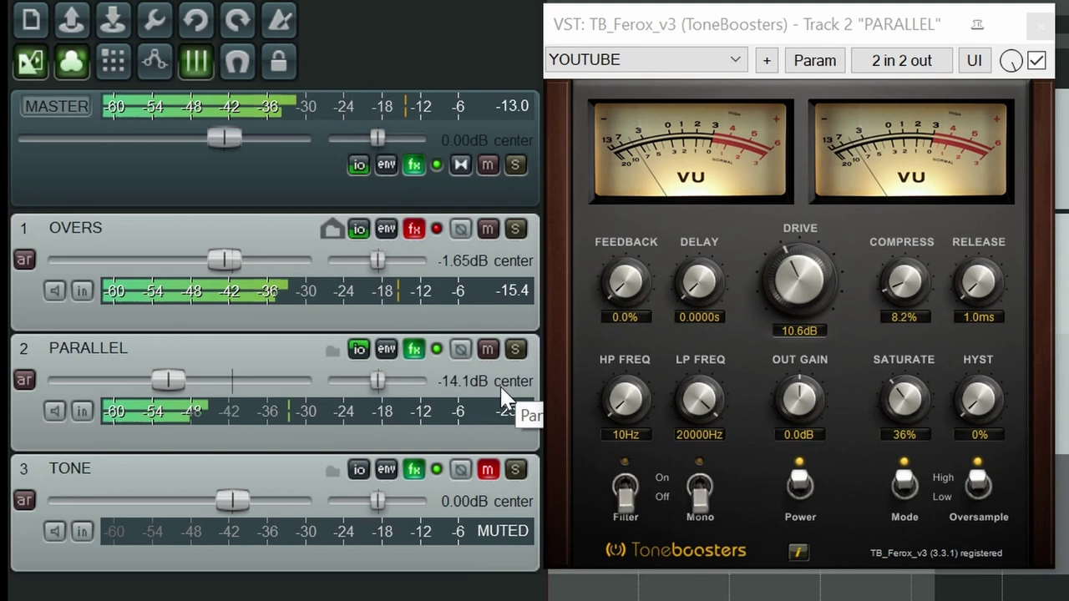
pyautogui.press('space')
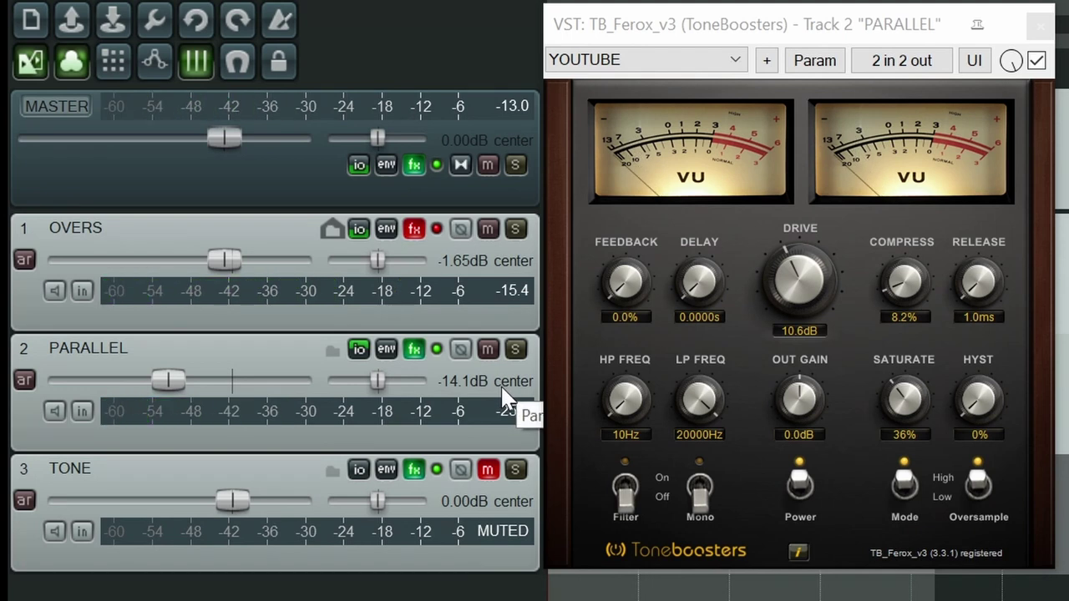